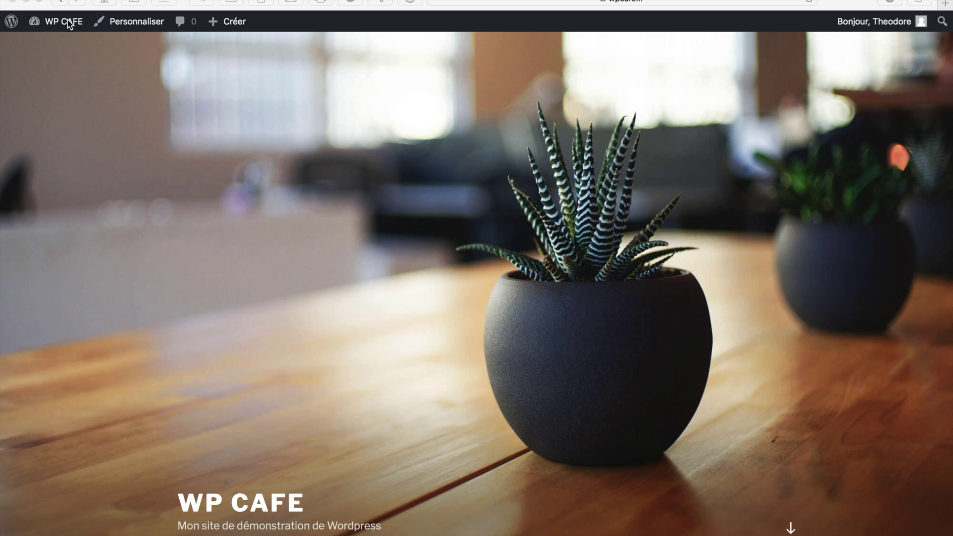
Go to the site's dashboard and open the "Section Juridique" page for editing.
{"action": "mouse_move", "coordinate": [69, 24]}
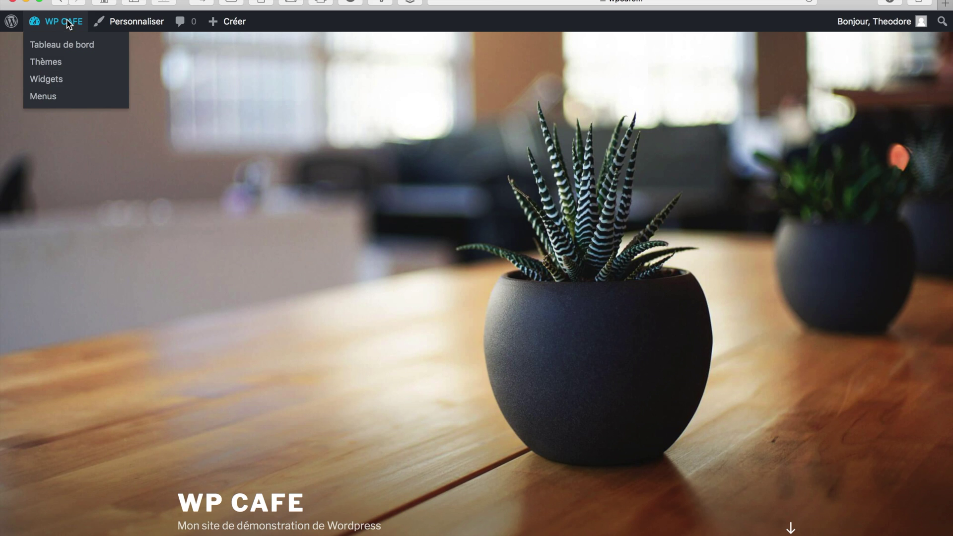
{"action": "left_click", "coordinate": [56, 48]}
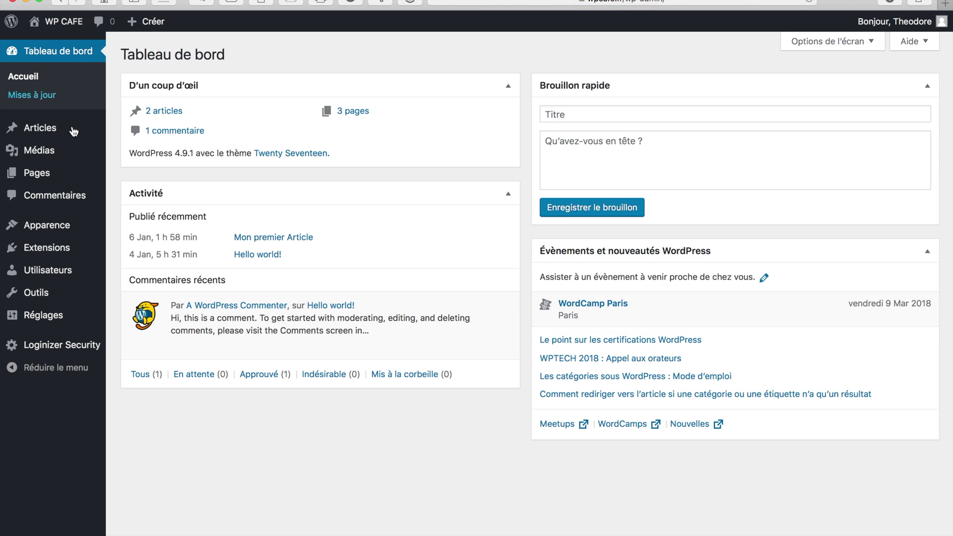
{"action": "left_click", "coordinate": [40, 175]}
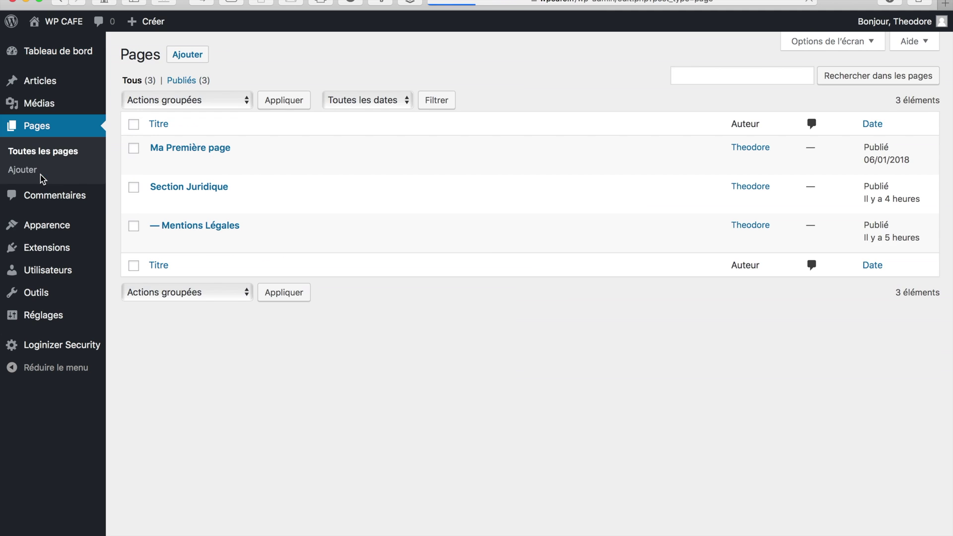
{"action": "left_click", "coordinate": [185, 187]}
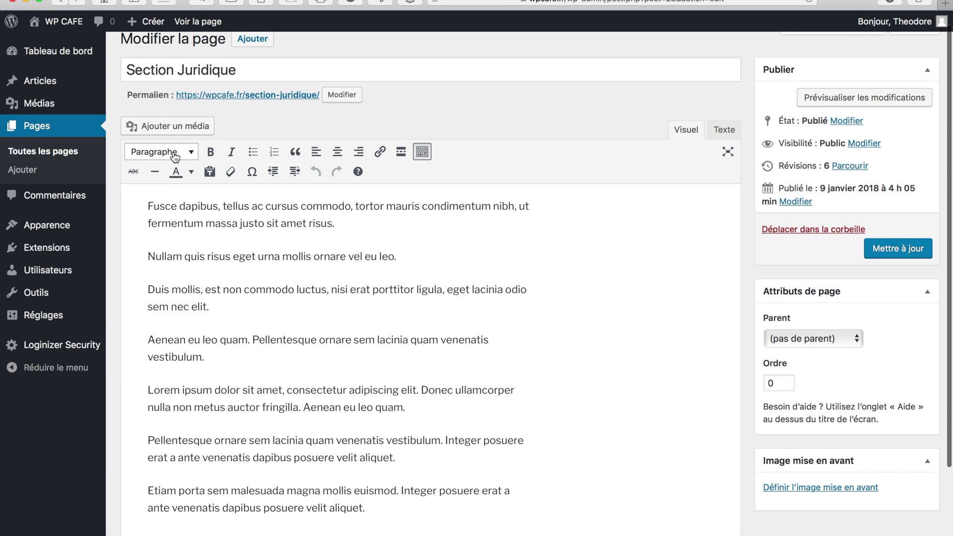
Hide and restore the editor's second row of formatting tools, and switch distraction-free writing mode on and off.
{"action": "left_click", "coordinate": [423, 152]}
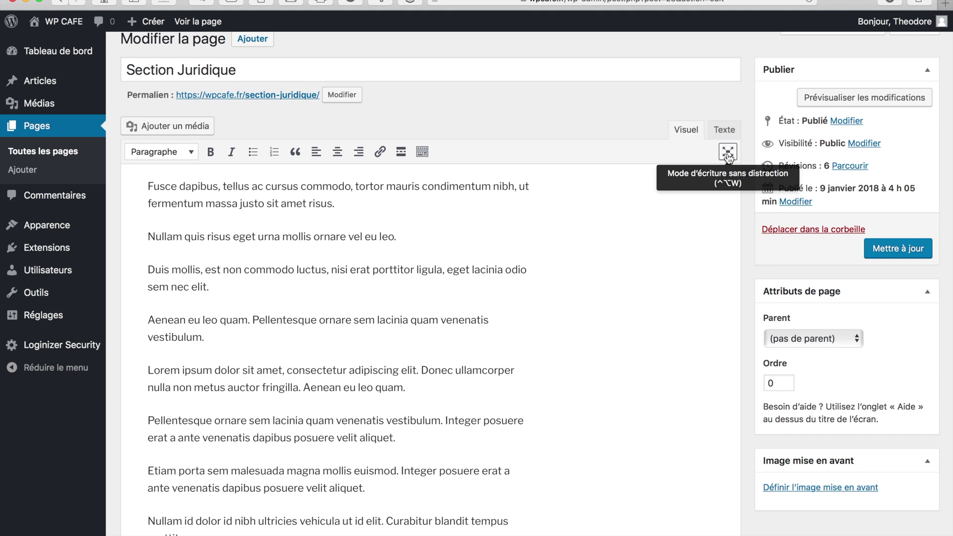
{"action": "left_click", "coordinate": [423, 152]}
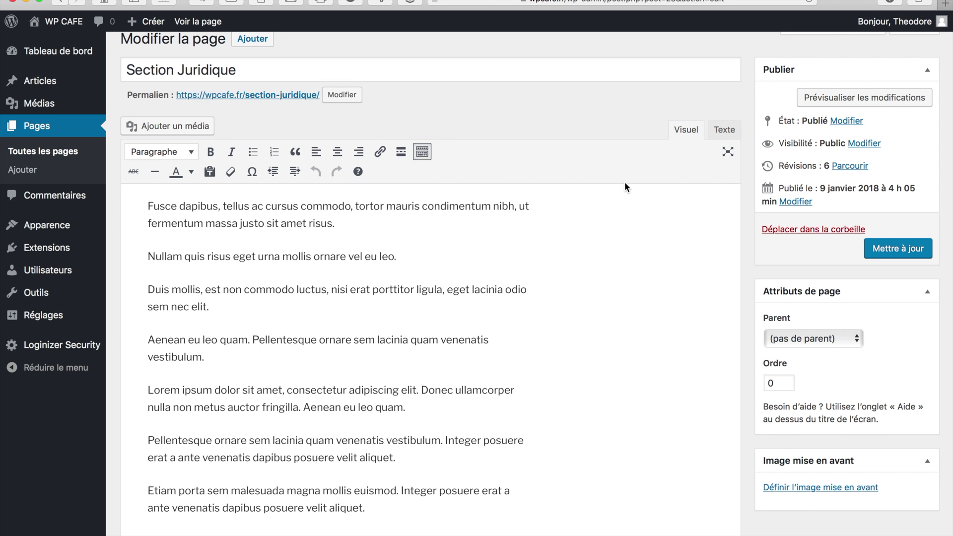
{"action": "left_click", "coordinate": [728, 152]}
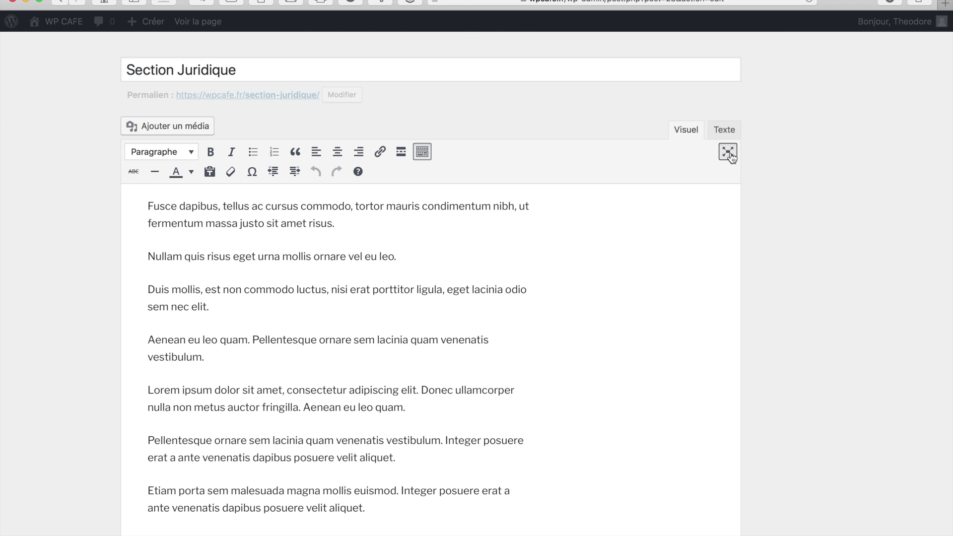
{"action": "left_click", "coordinate": [728, 152]}
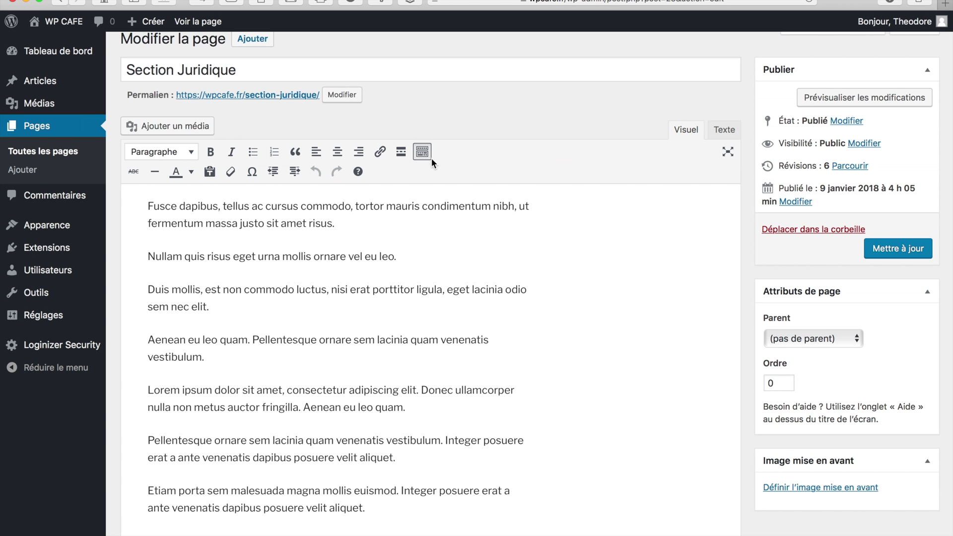
Format the opening "Fusce dapibus" paragraph as Titre 2.
{"action": "left_click_drag", "start_coordinate": [148, 205], "coordinate": [534, 209]}
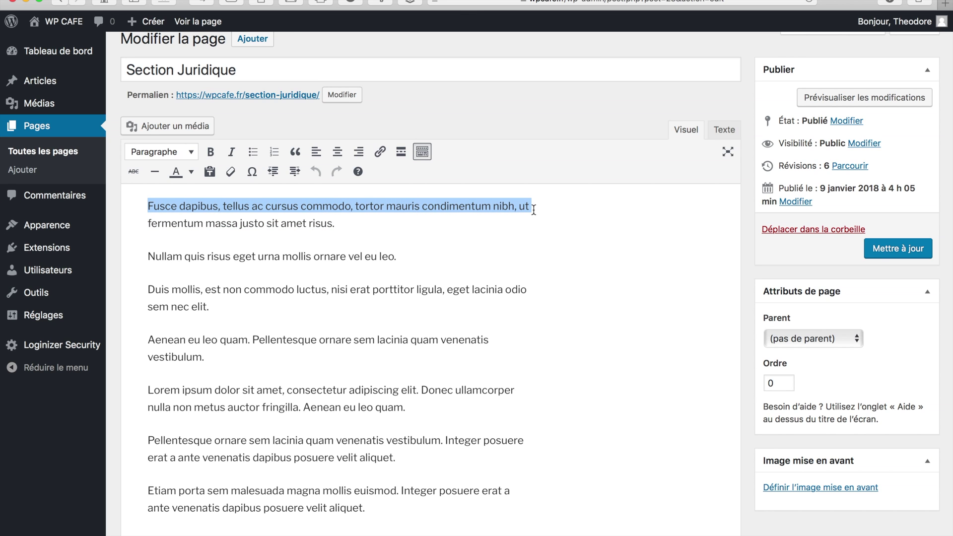
{"action": "left_click", "coordinate": [192, 154]}
{"action": "left_click", "coordinate": [171, 227]}
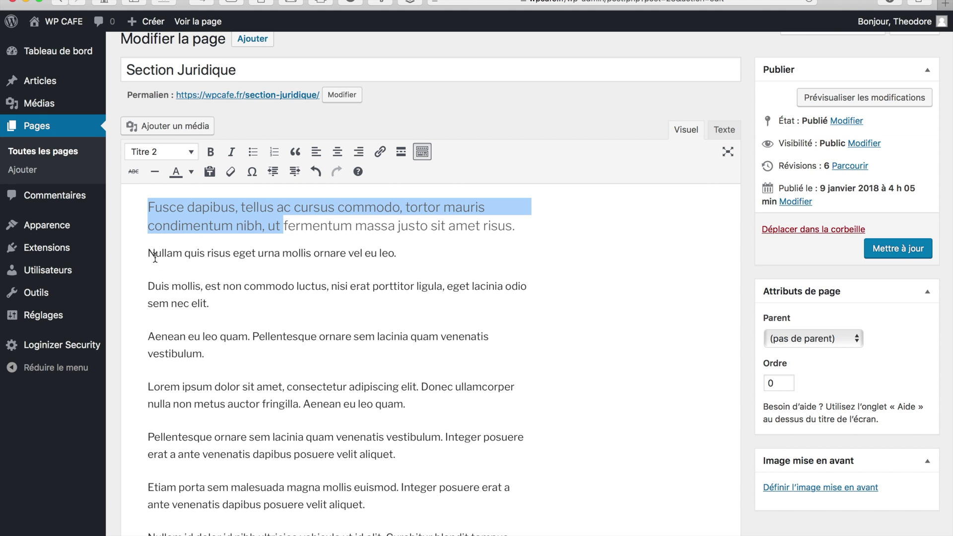
Make the word "Nullam" bold and the word "risus" italic in the line below the heading.
{"action": "left_click_drag", "start_coordinate": [148, 255], "coordinate": [182, 254]}
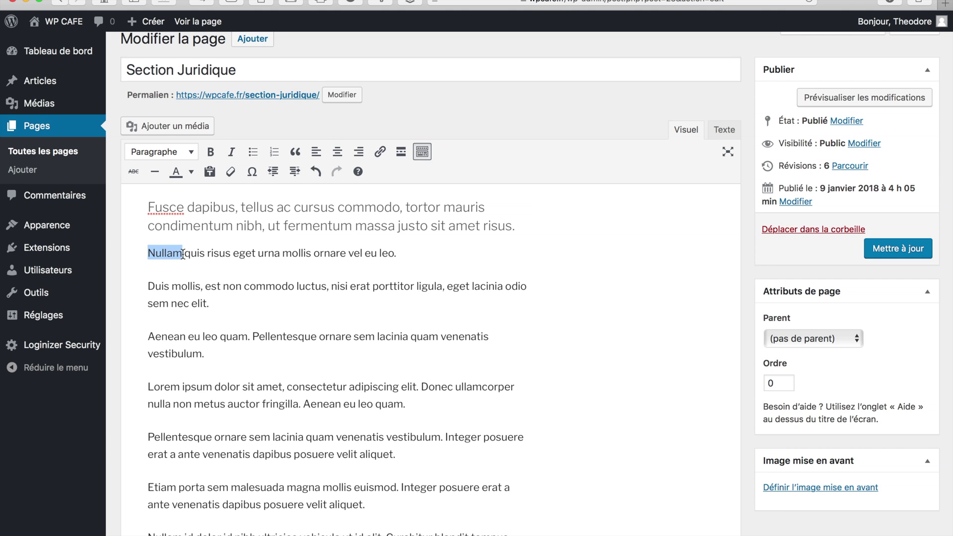
{"action": "left_click", "coordinate": [211, 152]}
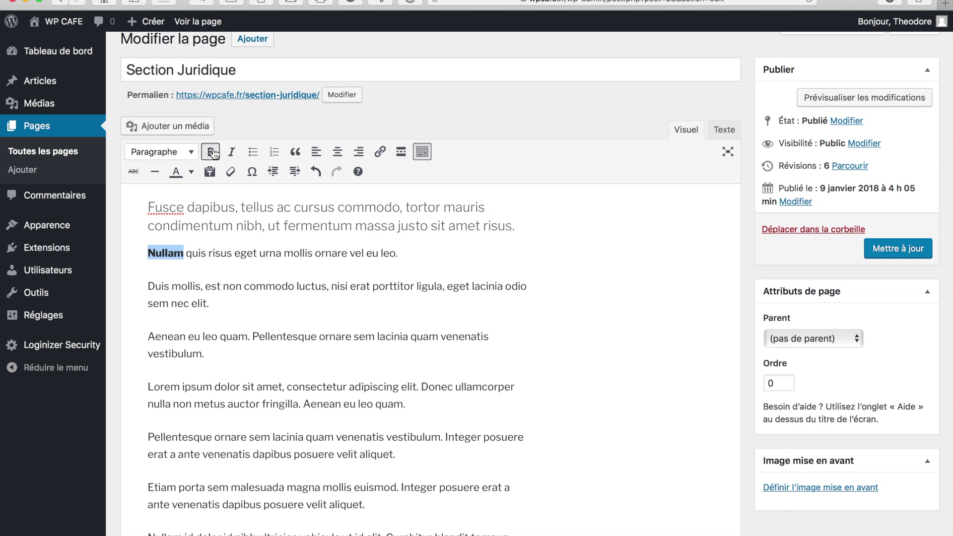
{"action": "left_click", "coordinate": [209, 252]}
{"action": "left_click_drag", "start_coordinate": [208, 252], "coordinate": [230, 248]}
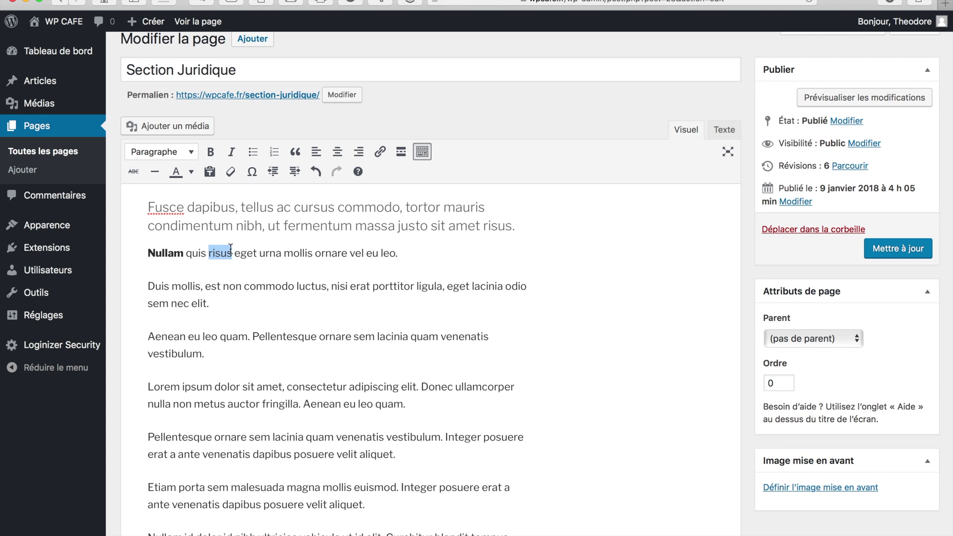
{"action": "left_click", "coordinate": [231, 152]}
Turn the "Duis mollis" and "Aenean eu leo quam" paragraphs into a bulleted list and convert it to a numbered list.
{"action": "left_click_drag", "start_coordinate": [148, 287], "coordinate": [164, 344]}
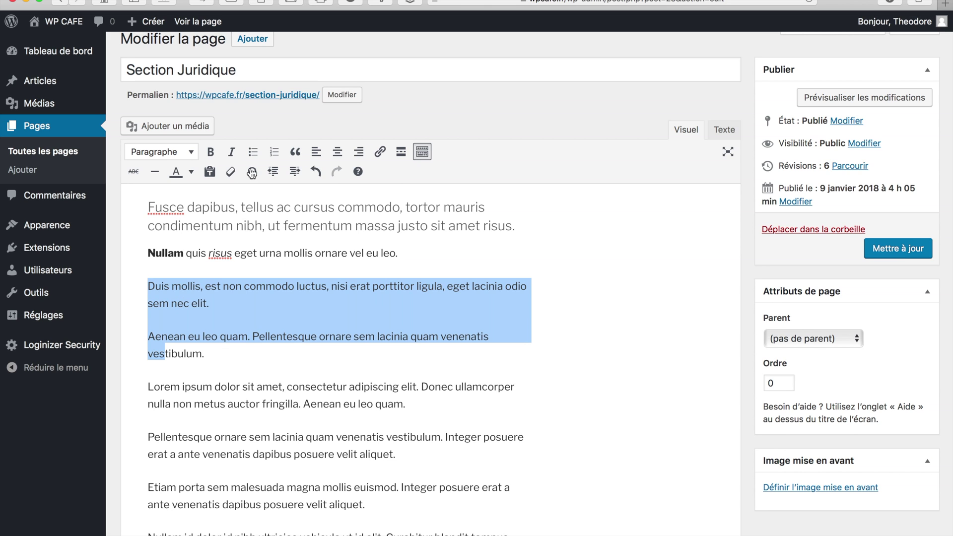
{"action": "left_click", "coordinate": [254, 151]}
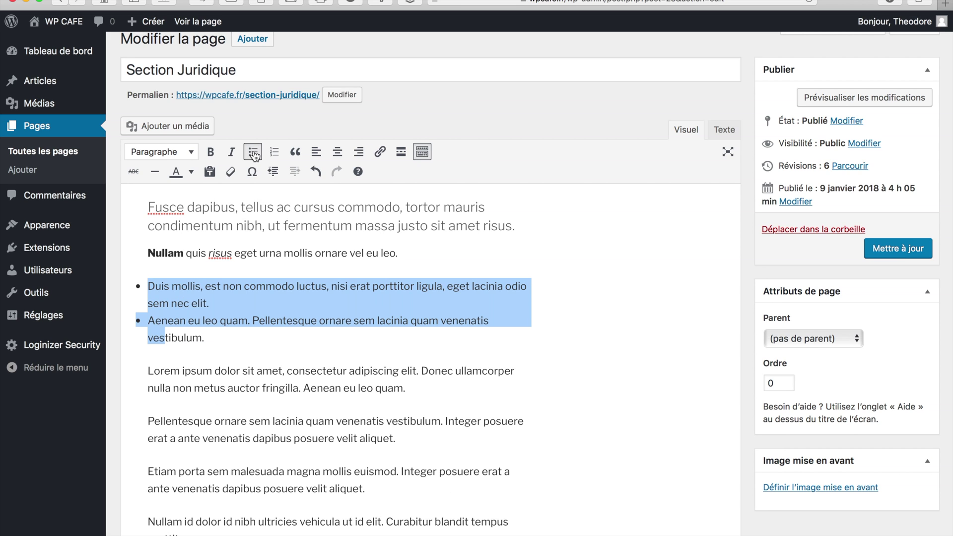
{"action": "left_click", "coordinate": [274, 154]}
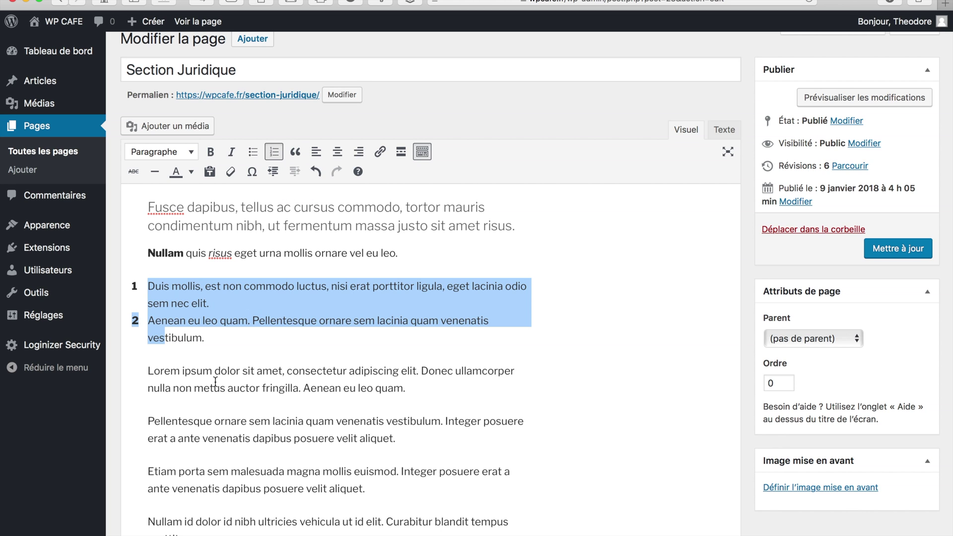
Format the "Lorem ipsum" paragraph as a blockquote, and right-align the "Pellentesque" paragraph after trying left and centre alignment.
{"action": "left_click_drag", "start_coordinate": [149, 372], "coordinate": [399, 389]}
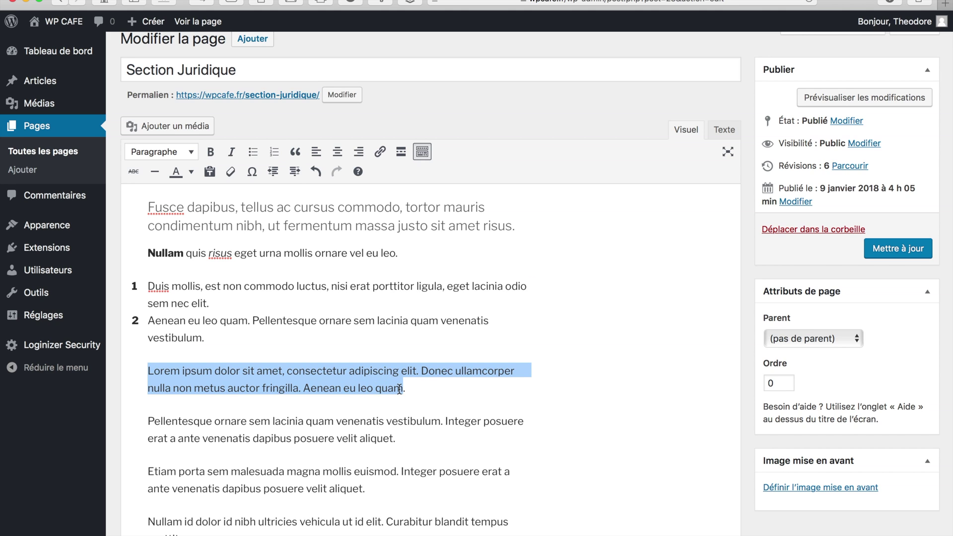
{"action": "left_click", "coordinate": [295, 152]}
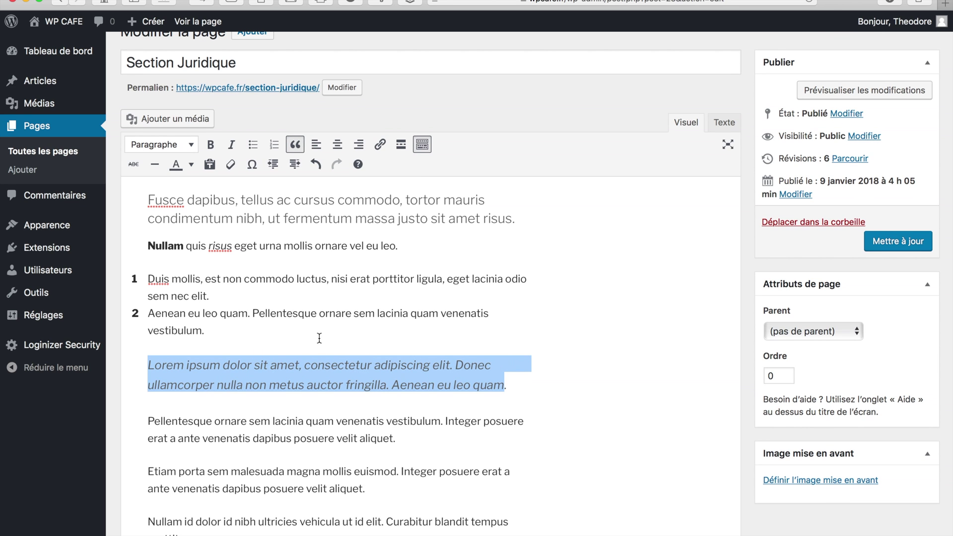
{"action": "left_click", "coordinate": [148, 421]}
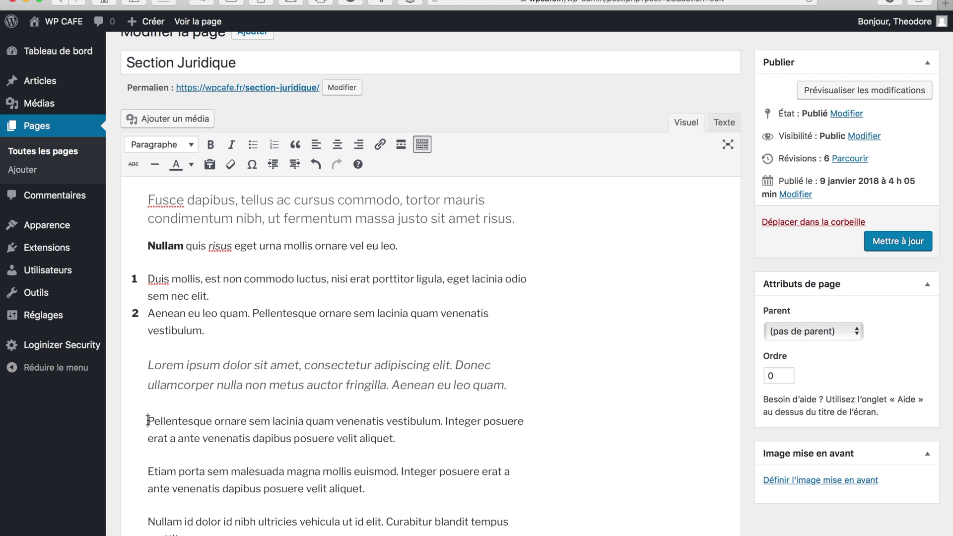
{"action": "left_click", "coordinate": [317, 147]}
{"action": "left_click", "coordinate": [338, 146]}
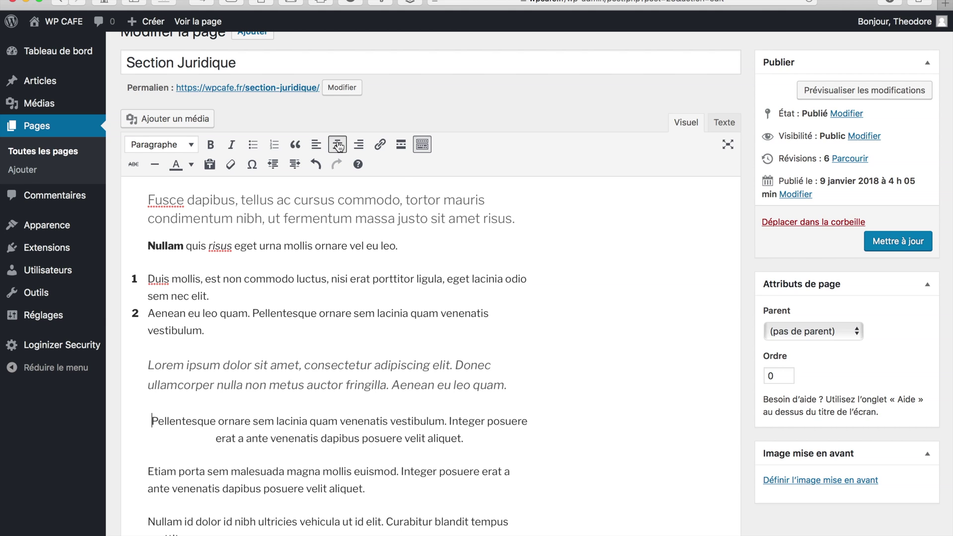
{"action": "left_click", "coordinate": [360, 146]}
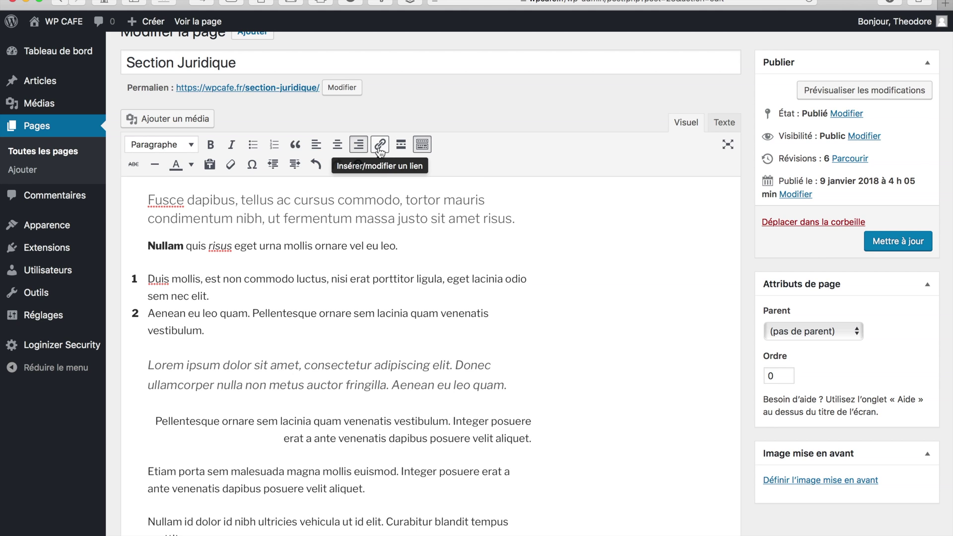
{"action": "left_click", "coordinate": [147, 471]}
{"action": "left_click_drag", "start_coordinate": [147, 471], "coordinate": [205, 470]}
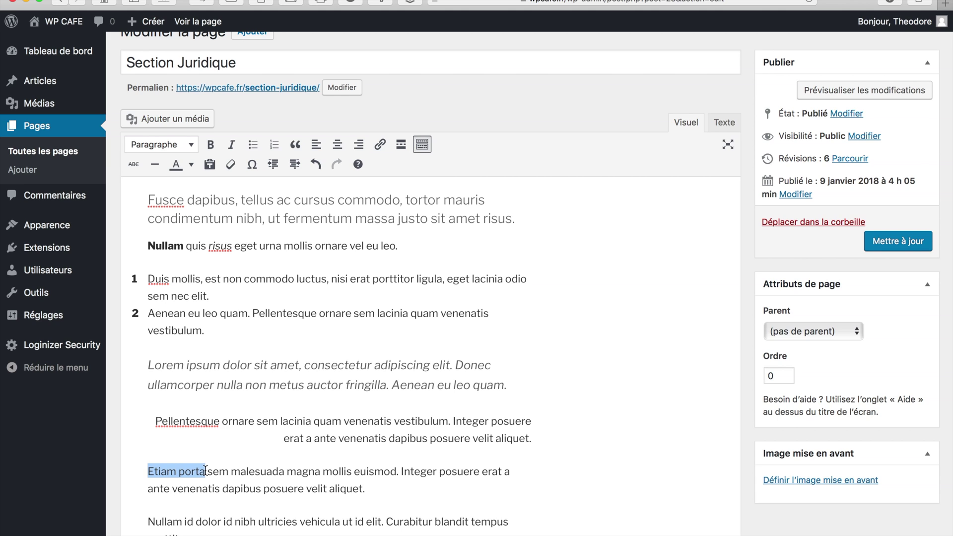
{"action": "left_click", "coordinate": [380, 144]}
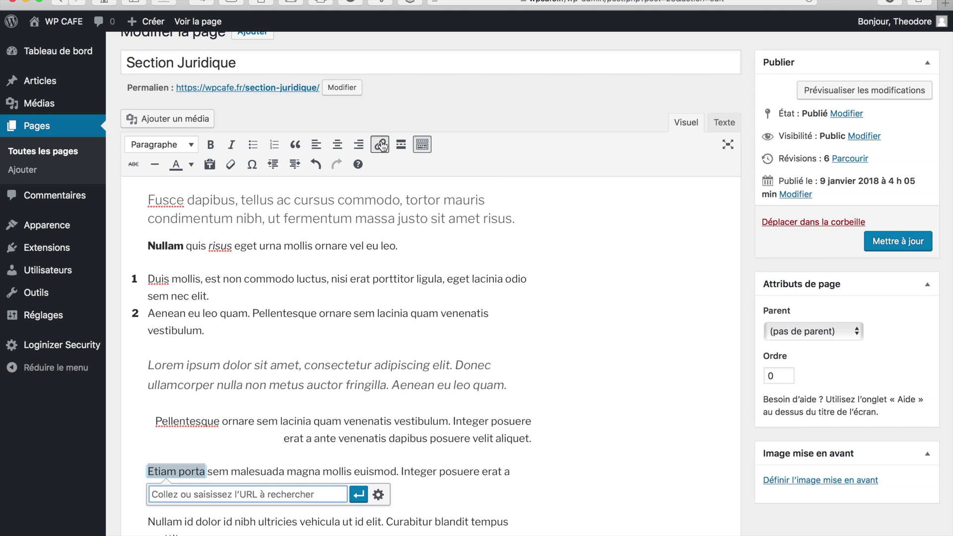
{"action": "type", "text": "ht"}
{"action": "key", "text": "BackSpace"}
{"action": "type", "text": "ttp://"}
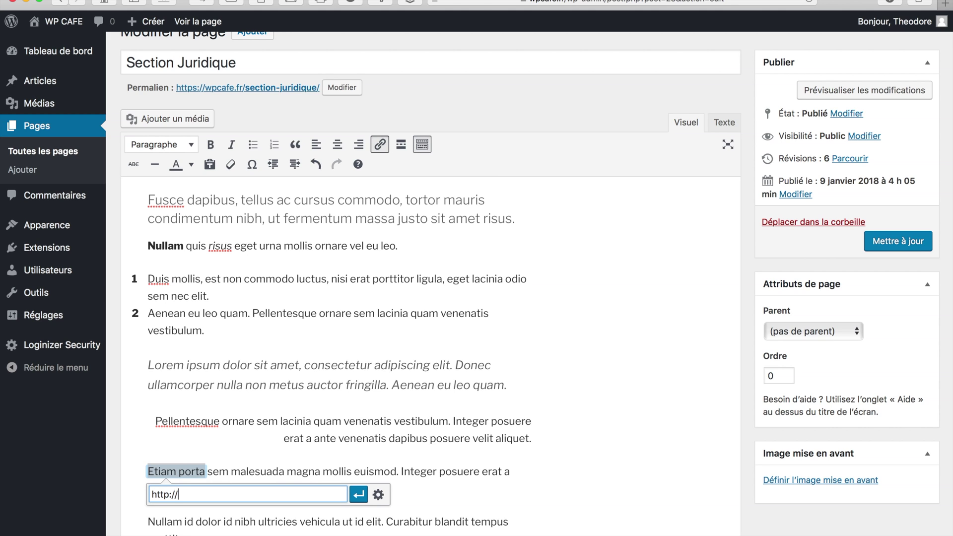
{"action": "type", "text": "www.google.f"}
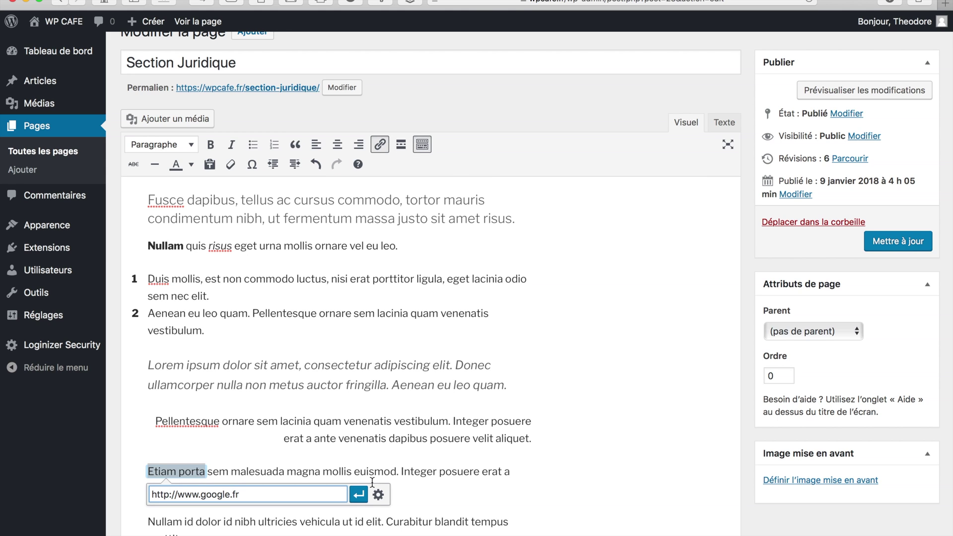
{"action": "type", "text": "r"}
{"action": "left_click", "coordinate": [359, 495]}
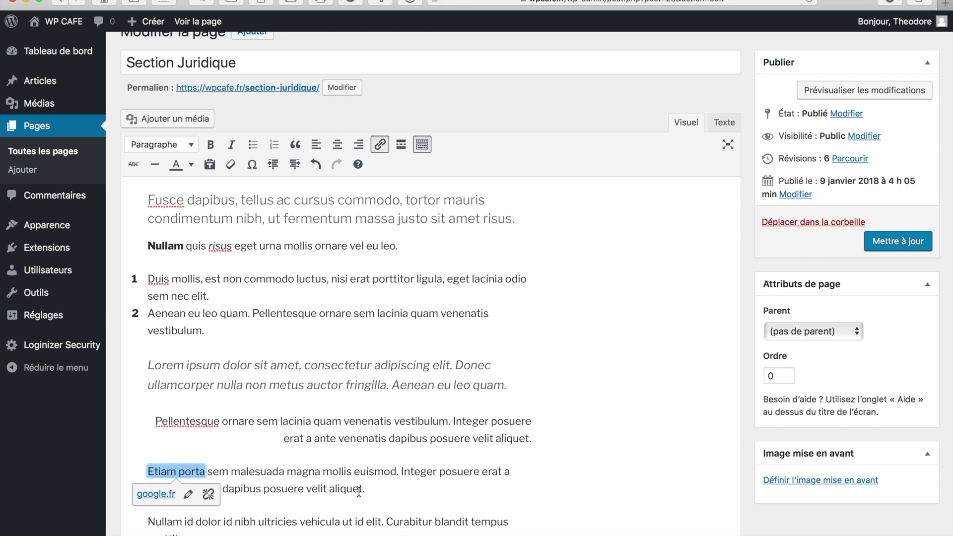
{"action": "left_click", "coordinate": [219, 468]}
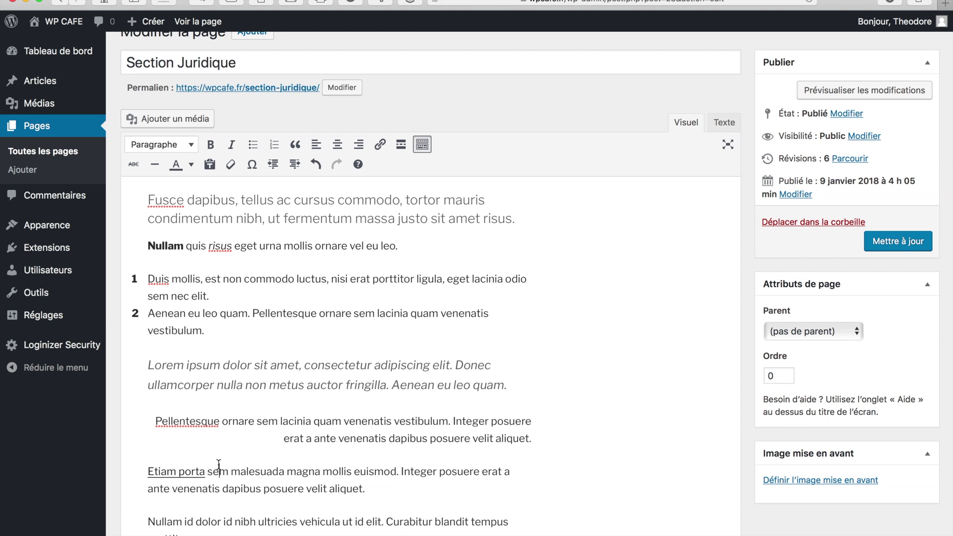
{"action": "left_click", "coordinate": [181, 474]}
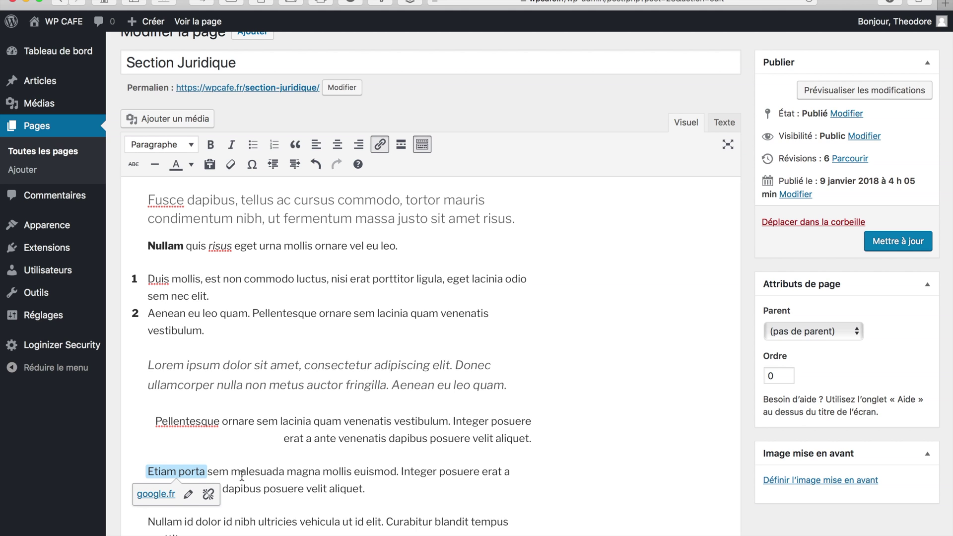
Link the words "malesuada magna" to the site's existing article "Mon premier Article" through the link options.
{"action": "left_click_drag", "start_coordinate": [232, 472], "coordinate": [322, 476]}
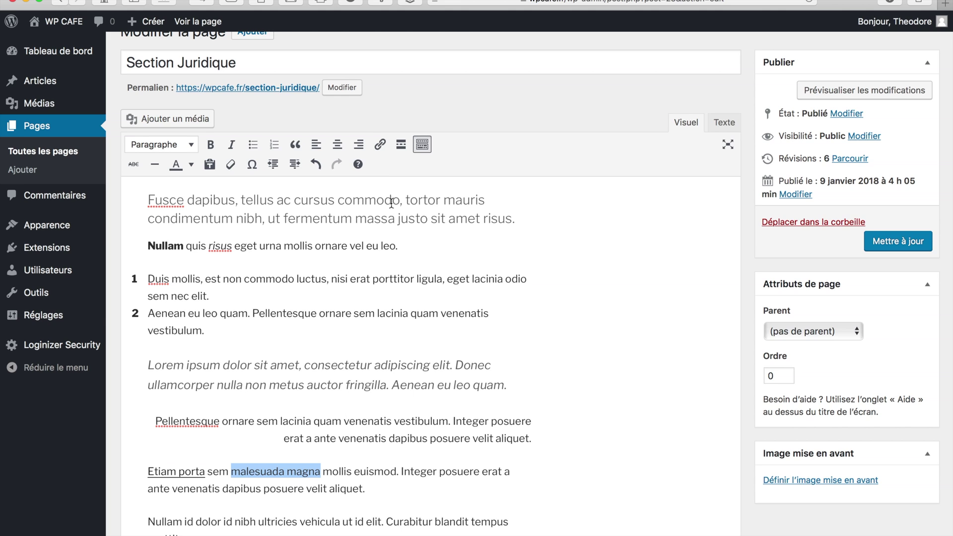
{"action": "left_click", "coordinate": [380, 146]}
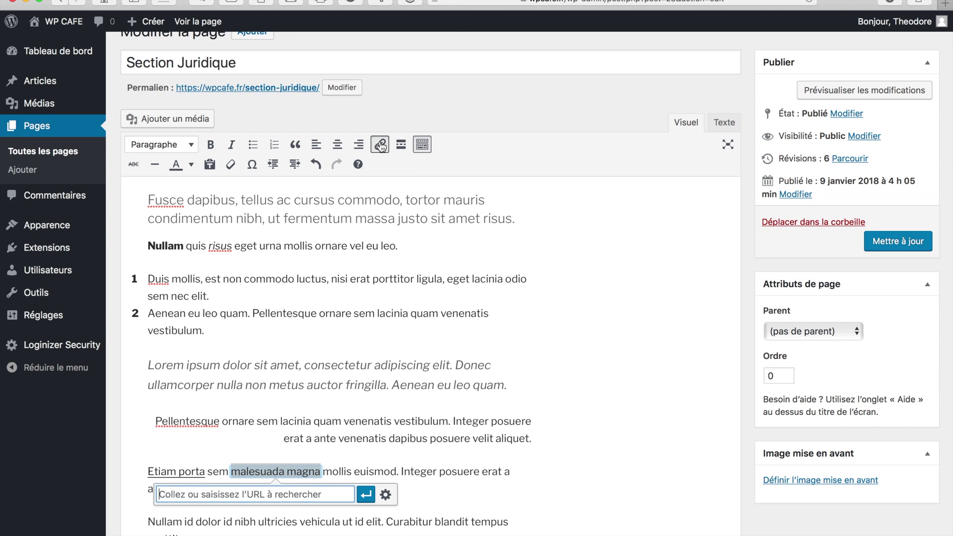
{"action": "left_click", "coordinate": [386, 497]}
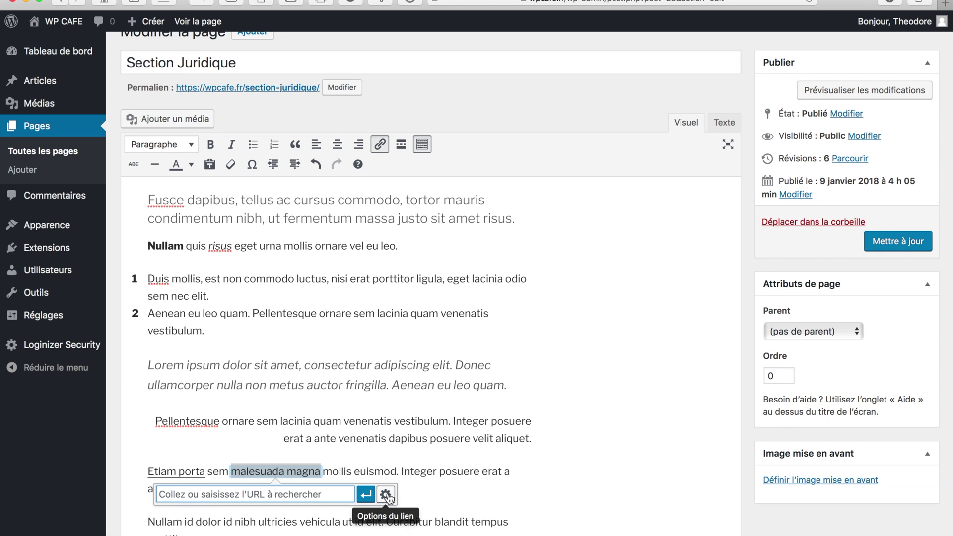
{"action": "left_click", "coordinate": [388, 496]}
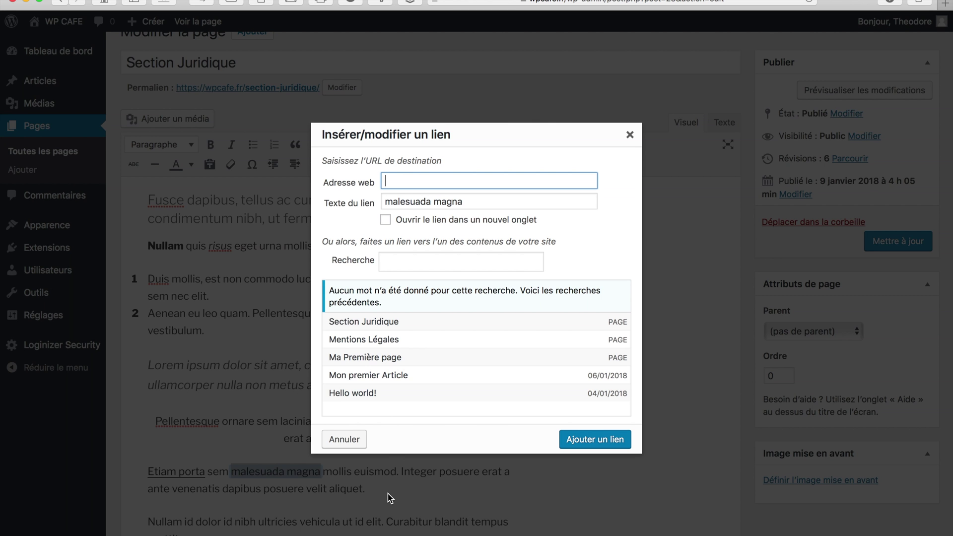
{"action": "left_click", "coordinate": [390, 378]}
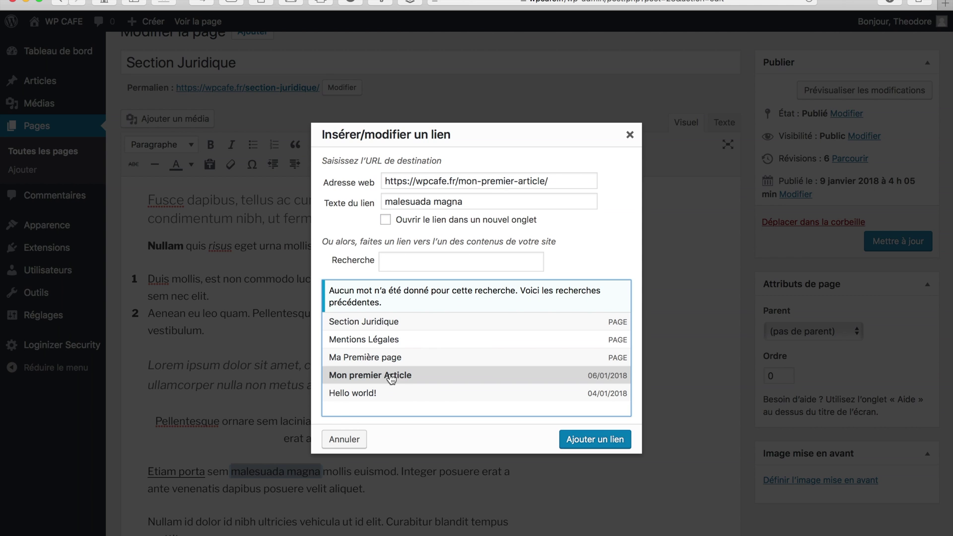
{"action": "left_click", "coordinate": [579, 440]}
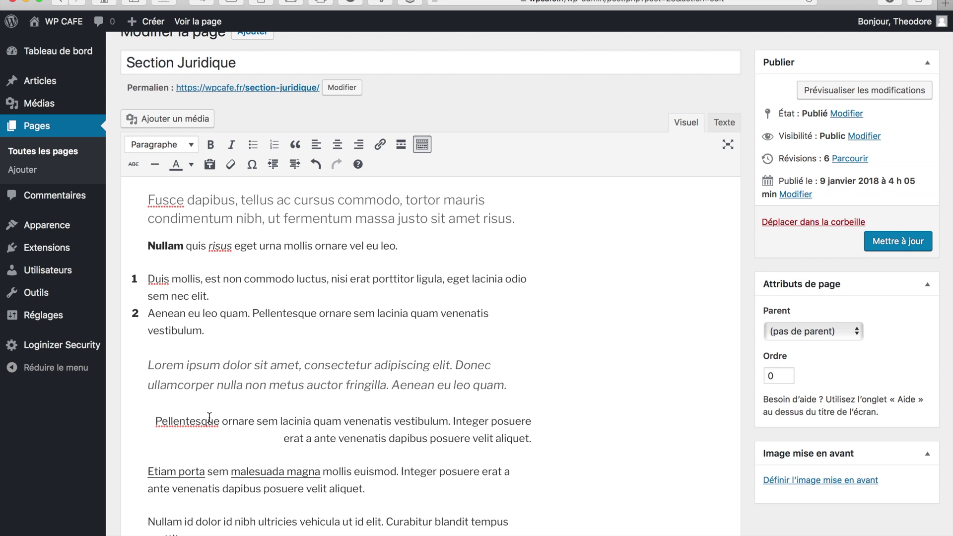
{"action": "scroll", "coordinate": [213, 420], "scroll_direction": "down", "scroll_amount": 3}
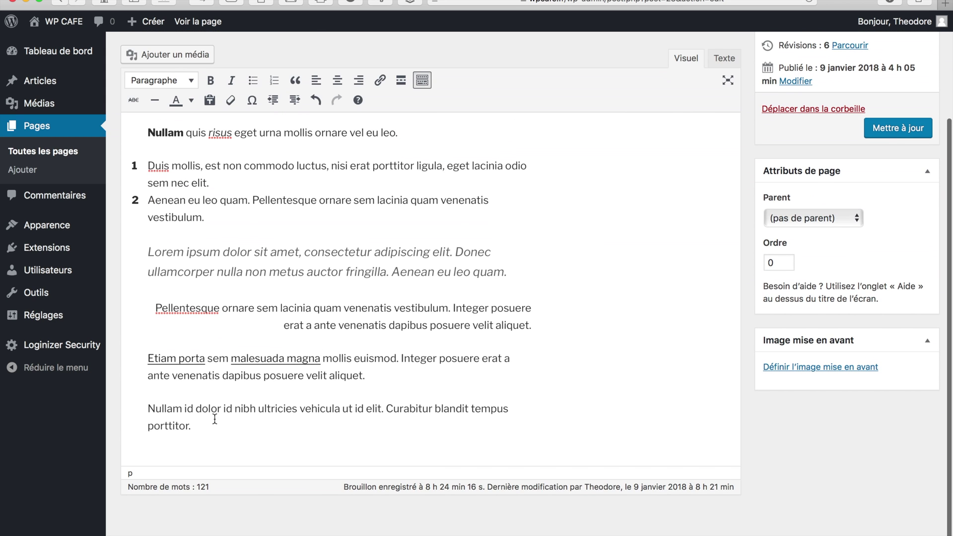
Strike through "Nullam id dolo" in the last paragraph and insert a horizontal line above the "Lorem ipsum" quote.
{"action": "left_click_drag", "start_coordinate": [147, 408], "coordinate": [218, 412]}
{"action": "left_click", "coordinate": [134, 101]}
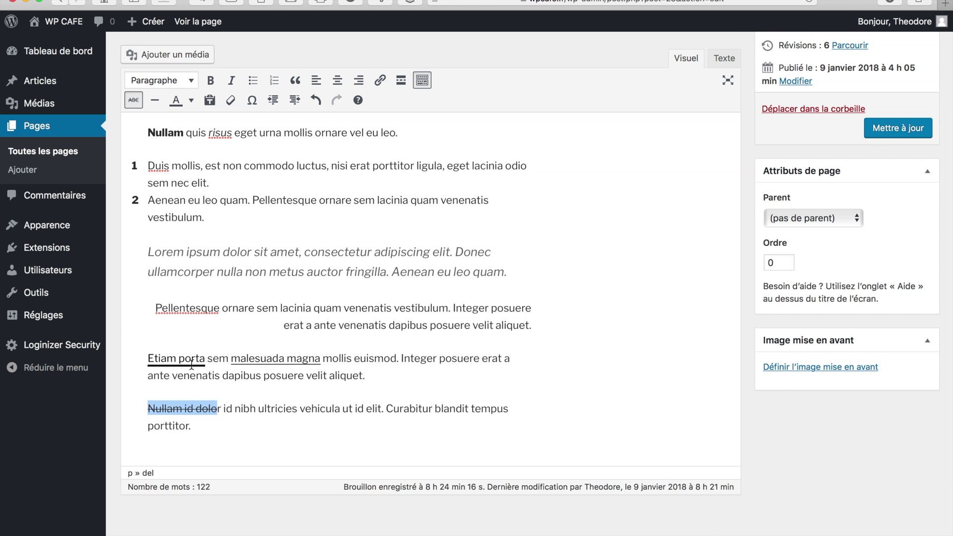
{"action": "left_click", "coordinate": [160, 232]}
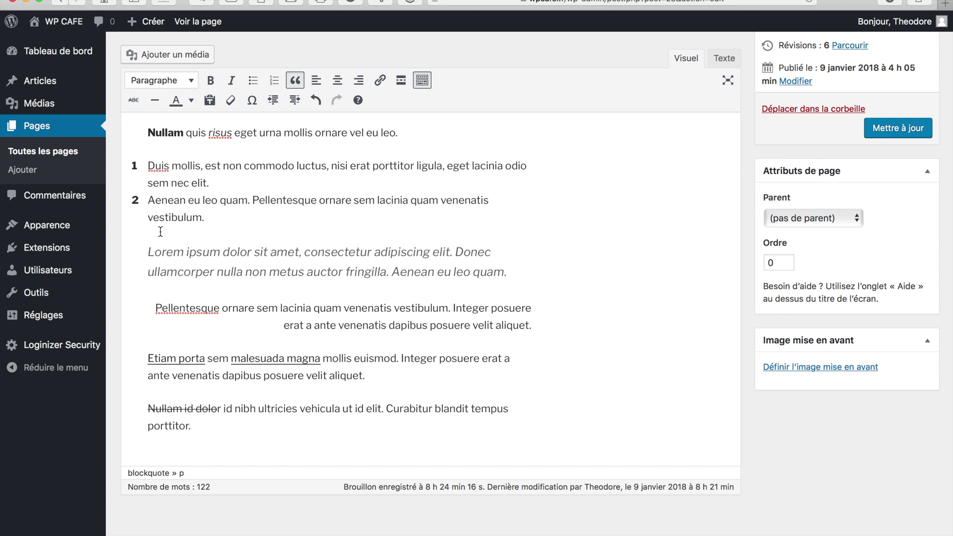
{"action": "key", "text": "Return"}
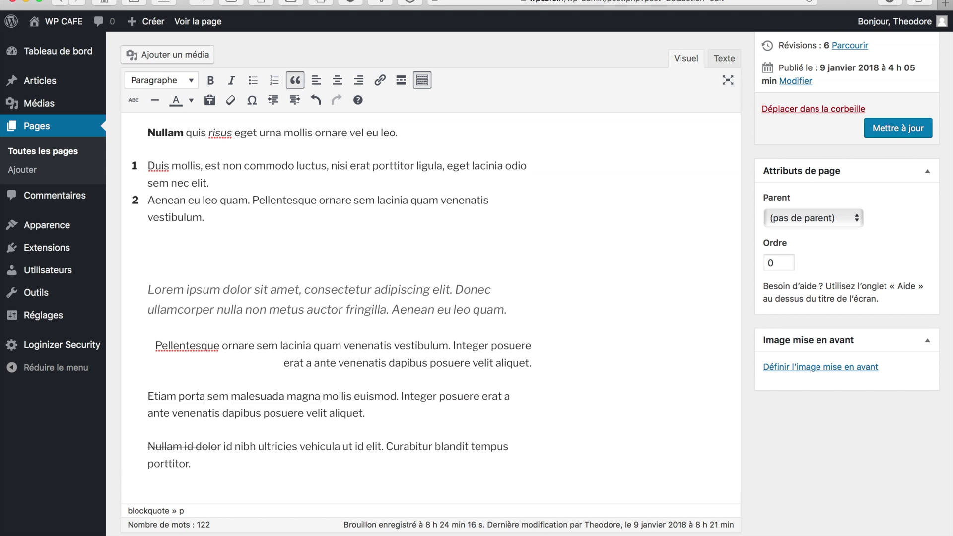
{"action": "left_click", "coordinate": [156, 105]}
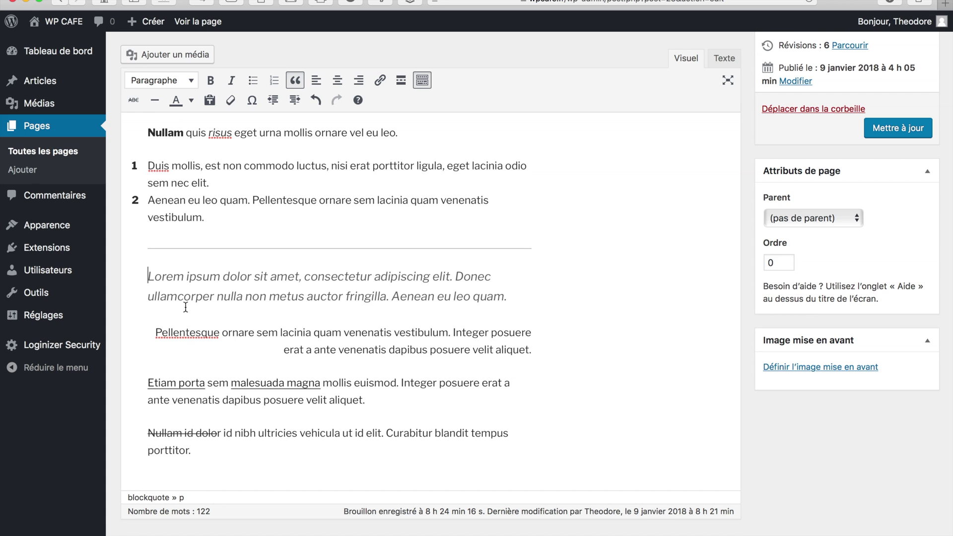
Colour the words "Lorem ipsum" at the start of the quote red.
{"action": "left_click_drag", "start_coordinate": [149, 276], "coordinate": [217, 281]}
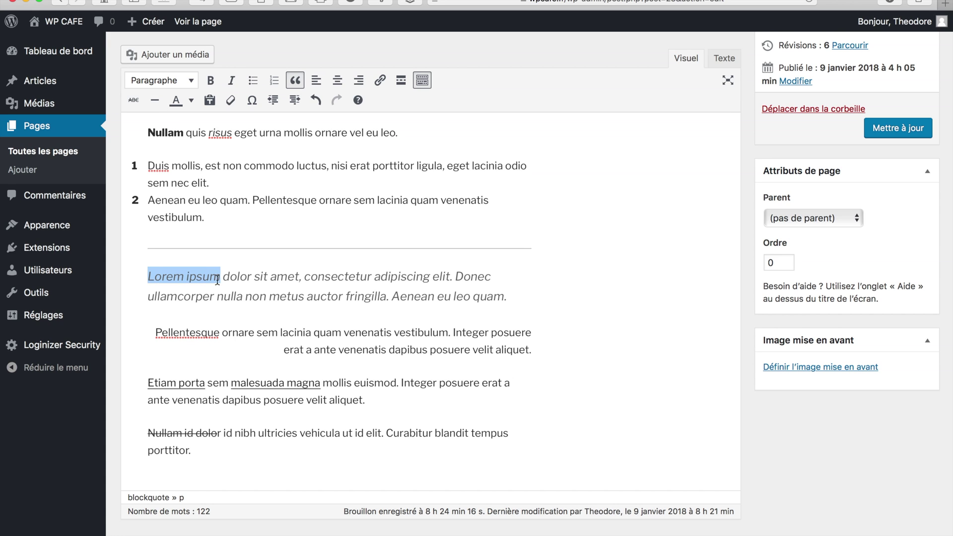
{"action": "left_click", "coordinate": [191, 100]}
{"action": "left_click", "coordinate": [139, 145]}
Insert the special character © after "porttitor." at the end of the last paragraph.
{"action": "left_click", "coordinate": [223, 445]}
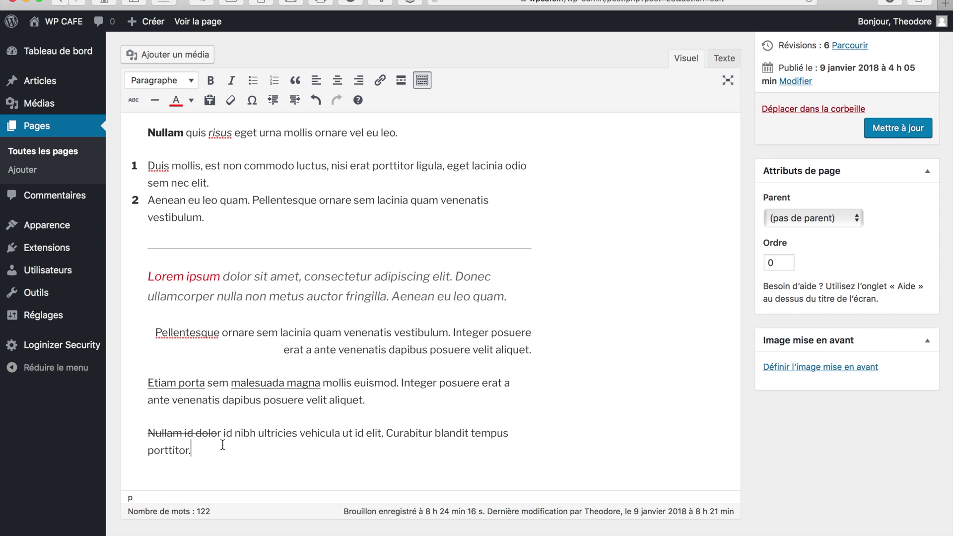
{"action": "left_click", "coordinate": [253, 100]}
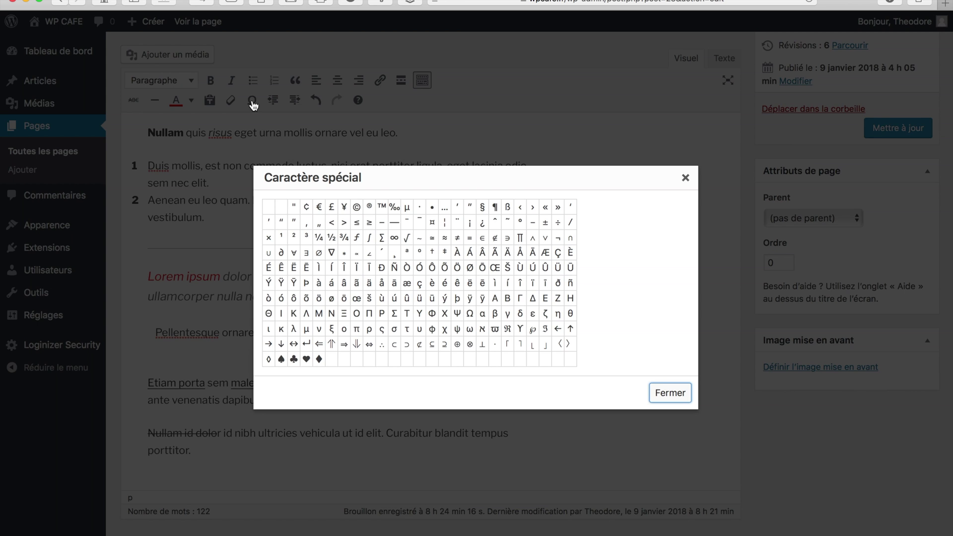
{"action": "left_click", "coordinate": [357, 209]}
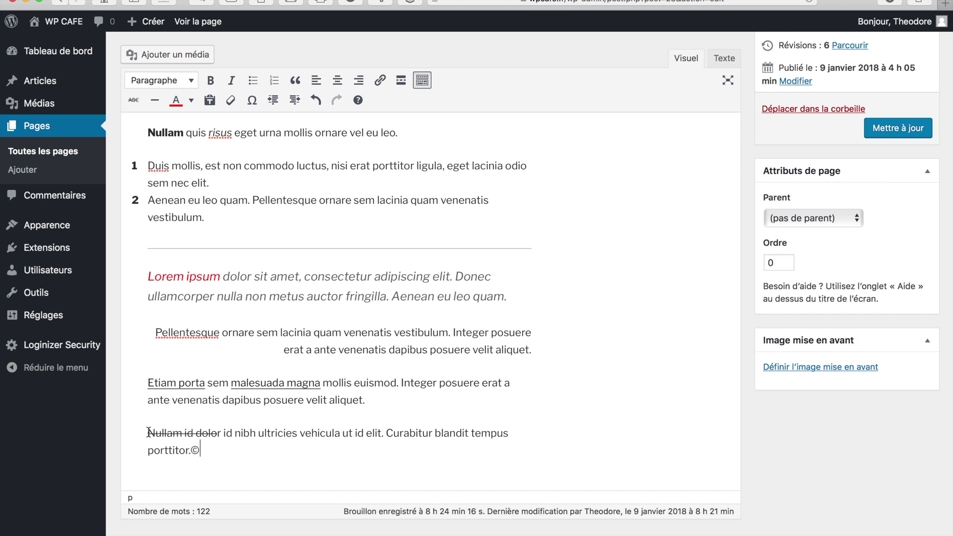
Indent the "Nullam id dolor" paragraph by one level and outdent it again.
{"action": "left_click_drag", "start_coordinate": [148, 433], "coordinate": [175, 447]}
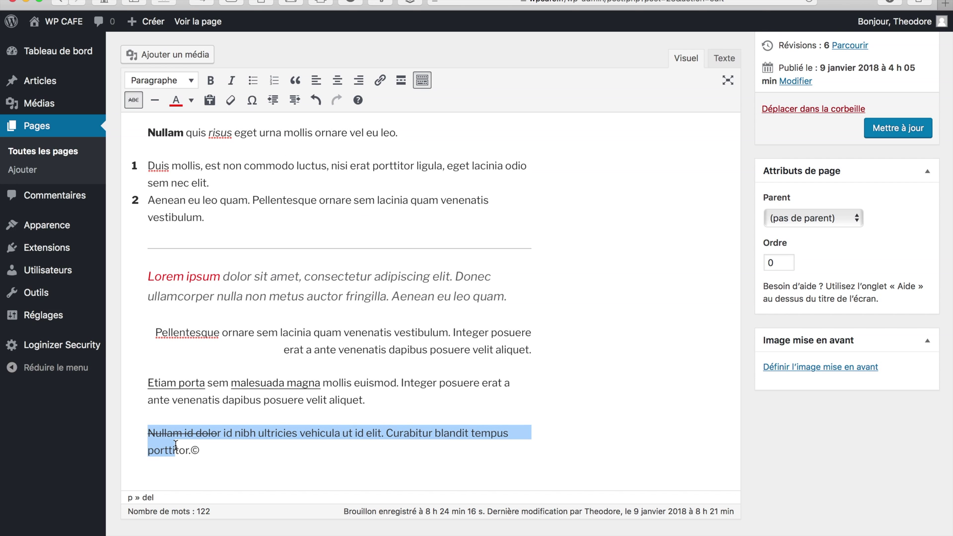
{"action": "left_click", "coordinate": [293, 106]}
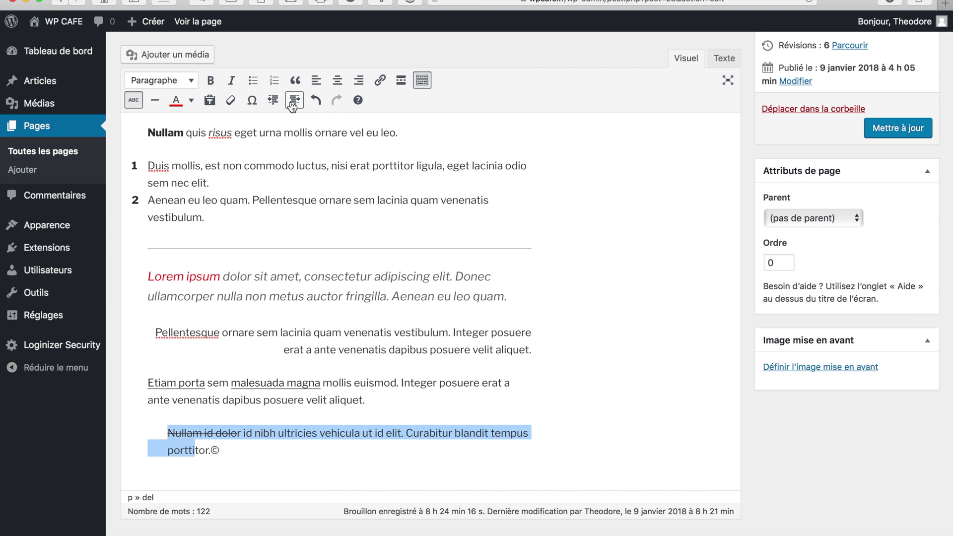
{"action": "left_click", "coordinate": [273, 101]}
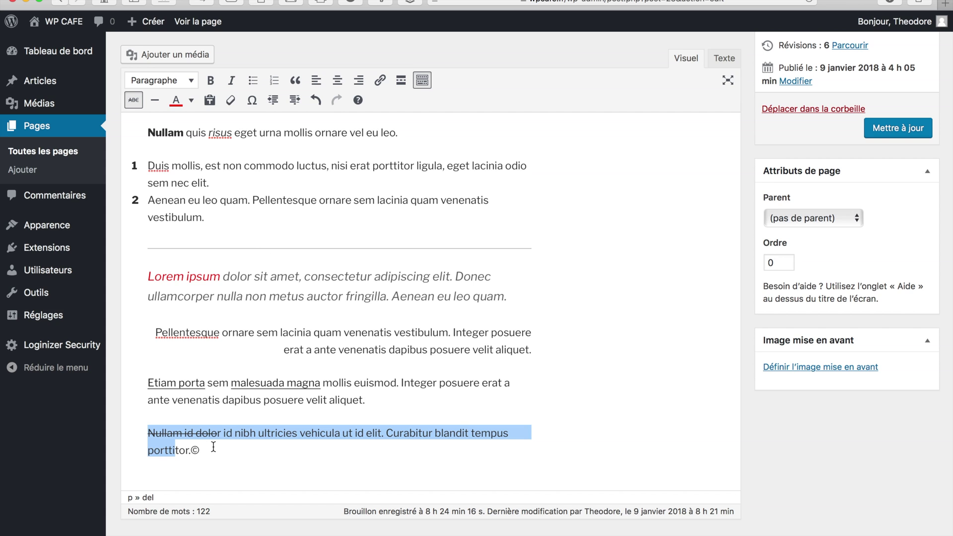
Add "hhhh" at the end of the last paragraph, then undo, redo and undo that entry.
{"action": "left_click", "coordinate": [209, 463]}
{"action": "type", "text": "hhhh"}
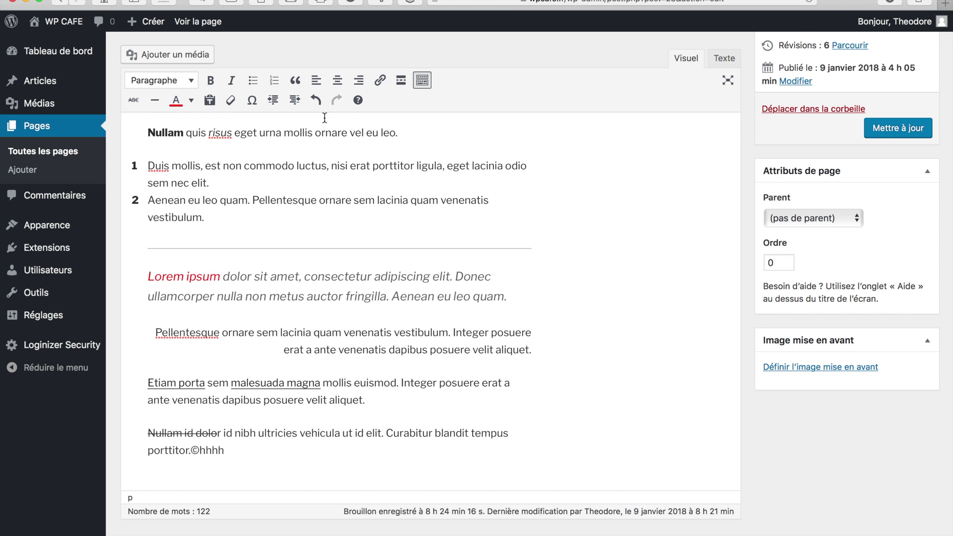
{"action": "left_click", "coordinate": [315, 101]}
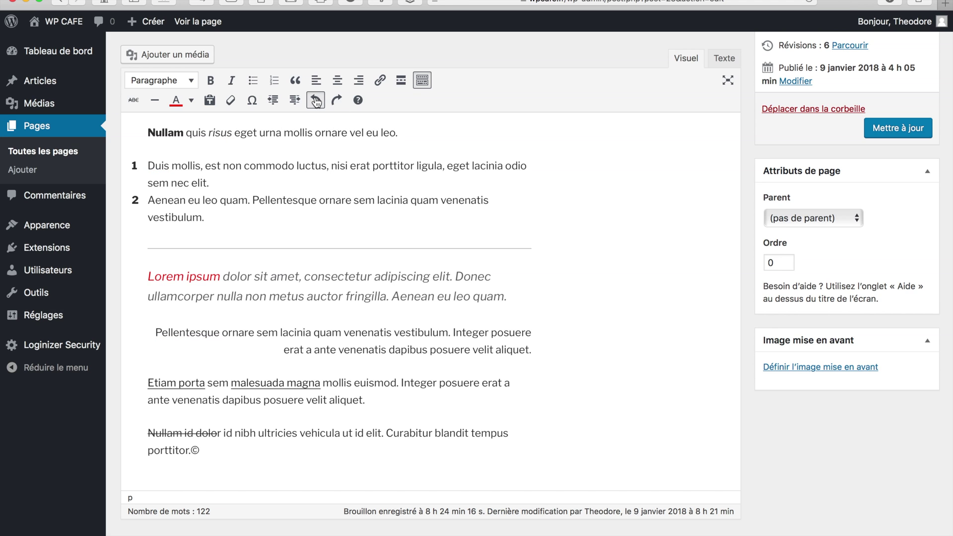
{"action": "left_click", "coordinate": [337, 100]}
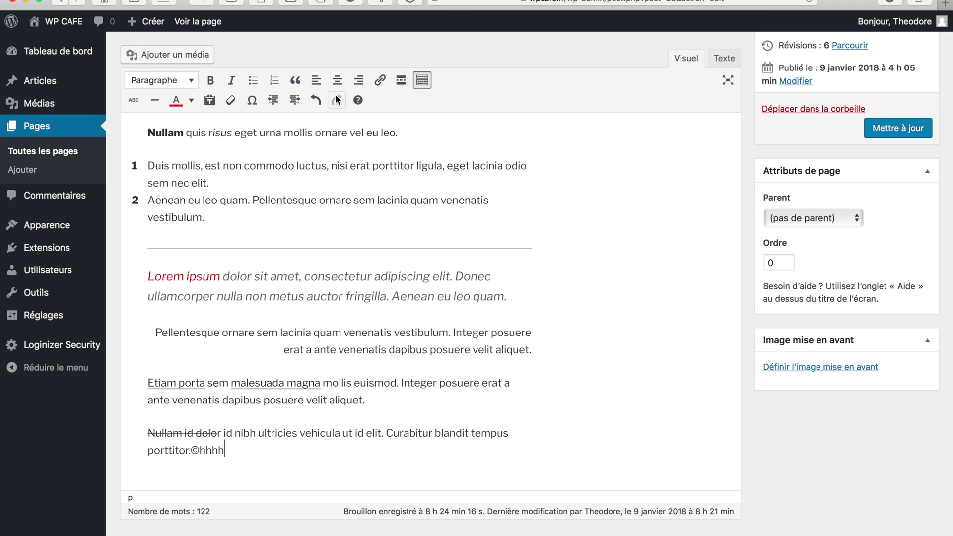
{"action": "left_click", "coordinate": [316, 100]}
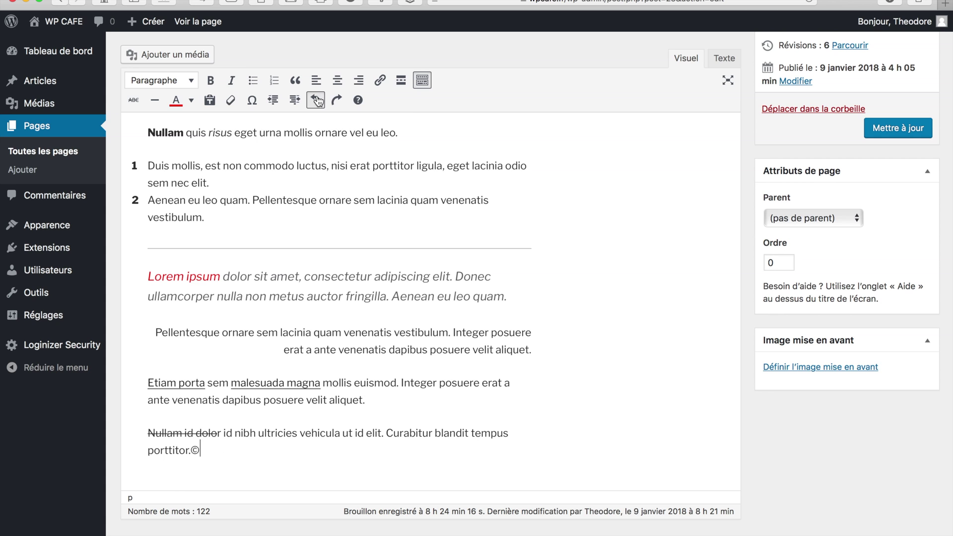
Review the editor's list of keyboard shortcuts through to the selection shortcuts, and close it.
{"action": "left_click", "coordinate": [358, 100]}
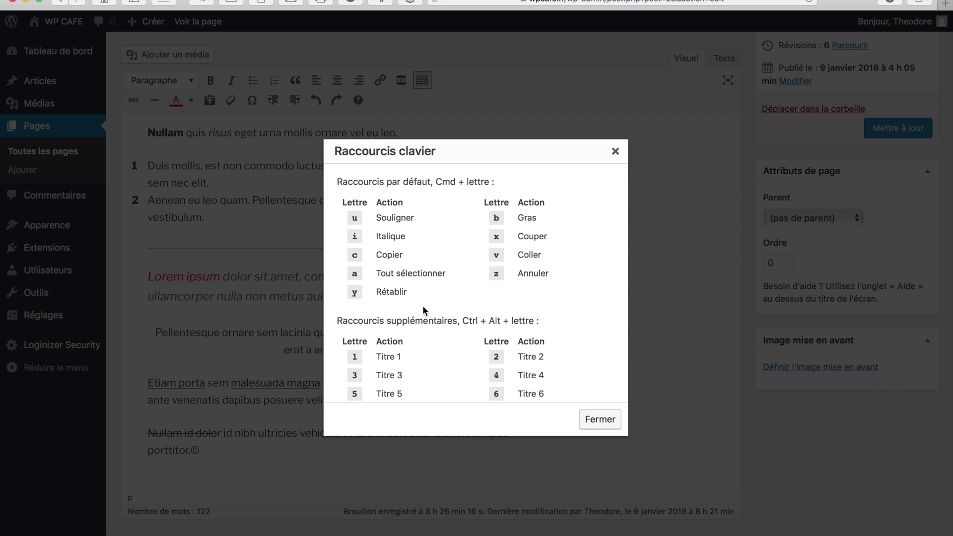
{"action": "scroll", "coordinate": [424, 331], "scroll_direction": "down", "scroll_amount": 10}
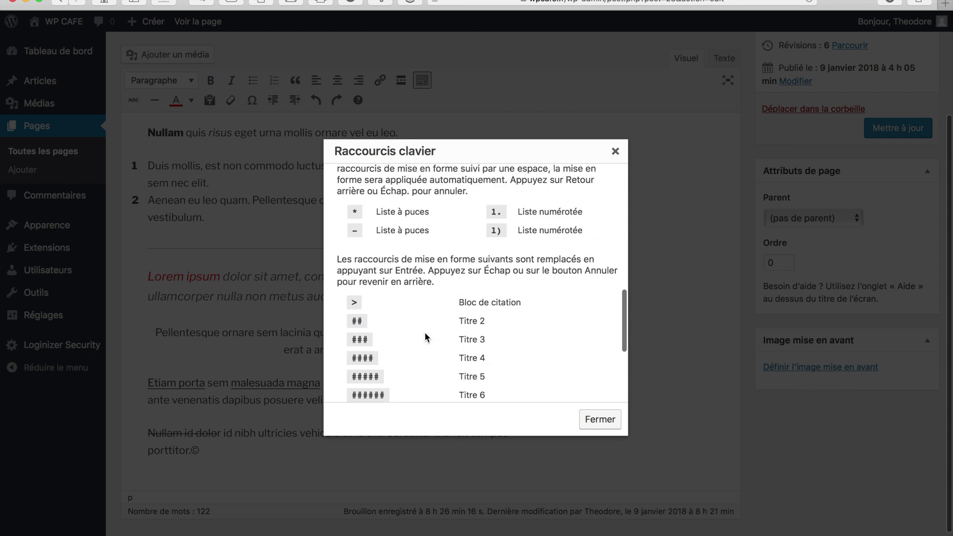
{"action": "scroll", "coordinate": [425, 332], "scroll_direction": "down", "scroll_amount": 2}
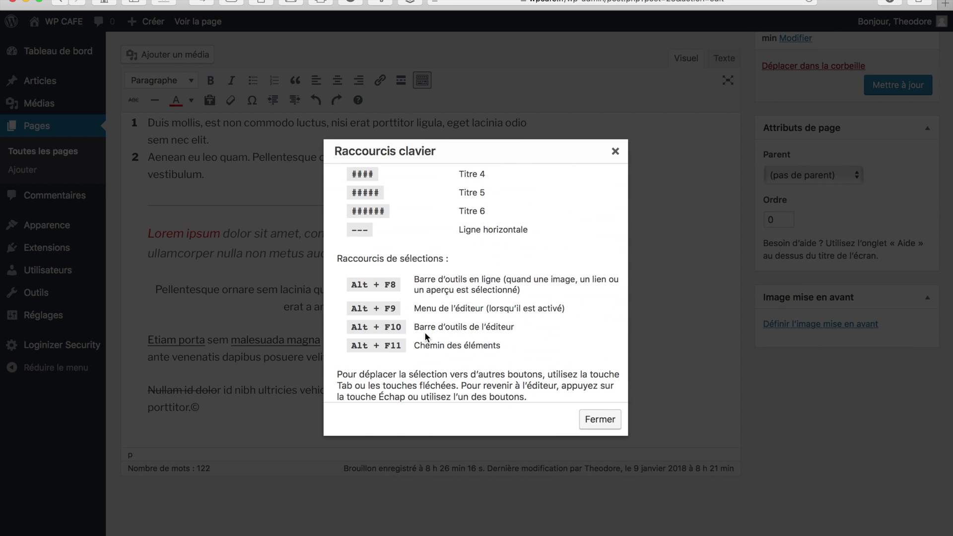
{"action": "left_click", "coordinate": [615, 151]}
Turn on pasting as plain text with the insertion point just above the "Lorem ipsum" quote.
{"action": "scroll", "coordinate": [346, 199], "scroll_direction": "up", "scroll_amount": 5}
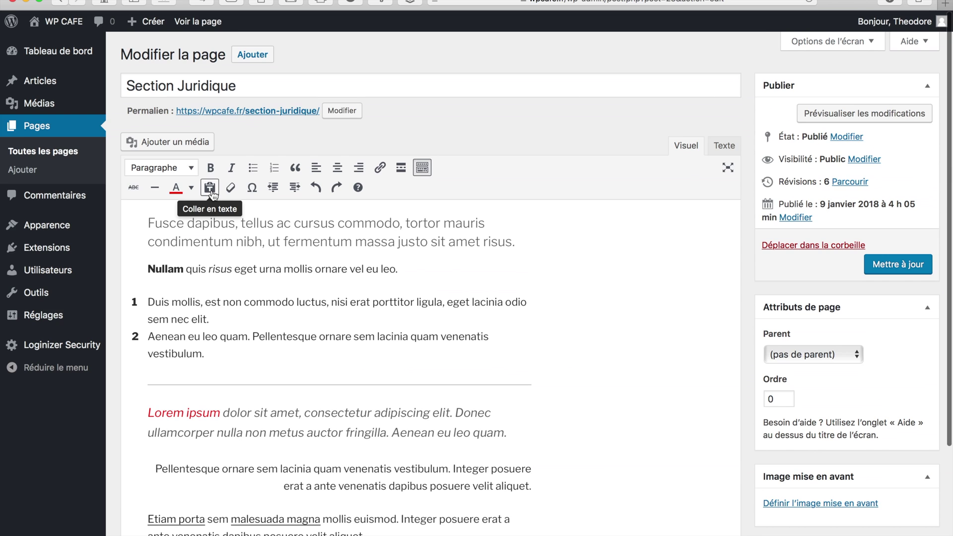
{"action": "left_click", "coordinate": [209, 189]}
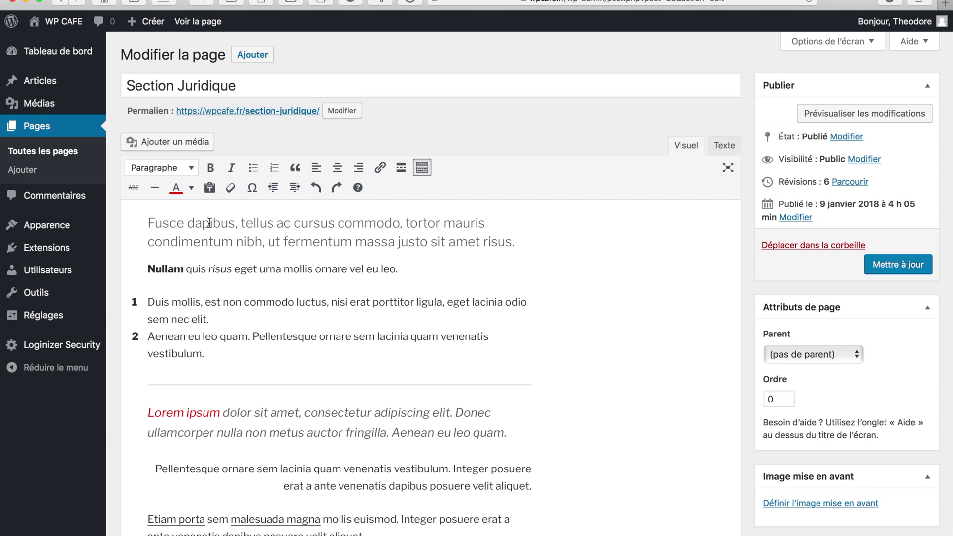
{"action": "left_click", "coordinate": [174, 372]}
{"action": "left_click", "coordinate": [210, 188]}
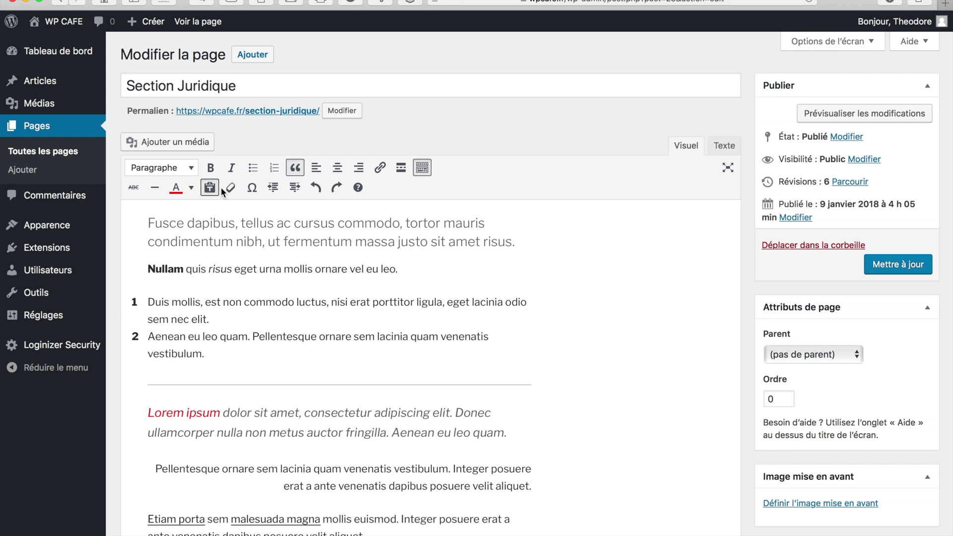
Clear the text formatting of the whole "Lorem ipsum" quote paragraph.
{"action": "scroll", "coordinate": [179, 470], "scroll_direction": "down", "scroll_amount": 3}
{"action": "scroll", "coordinate": [180, 469], "scroll_direction": "down", "scroll_amount": 2}
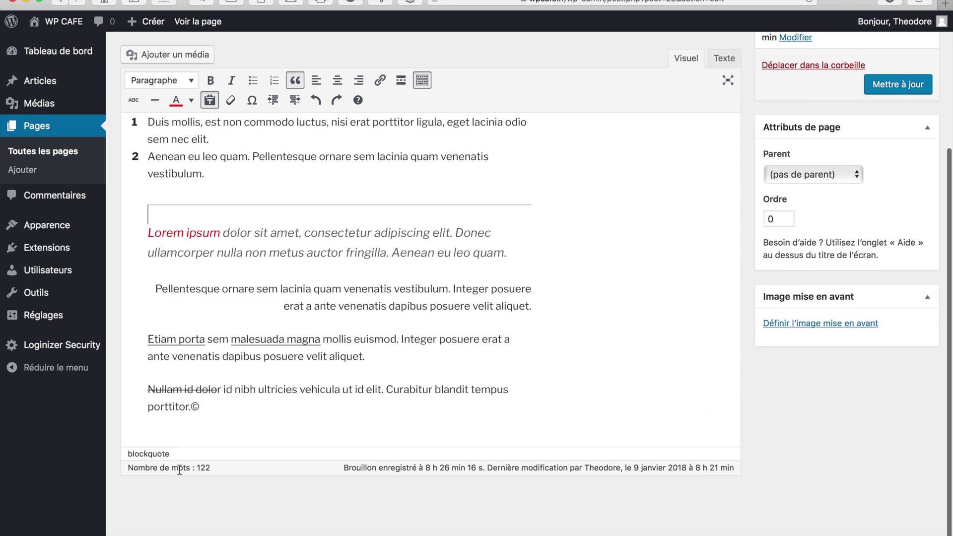
{"action": "left_click_drag", "start_coordinate": [144, 391], "coordinate": [212, 412]}
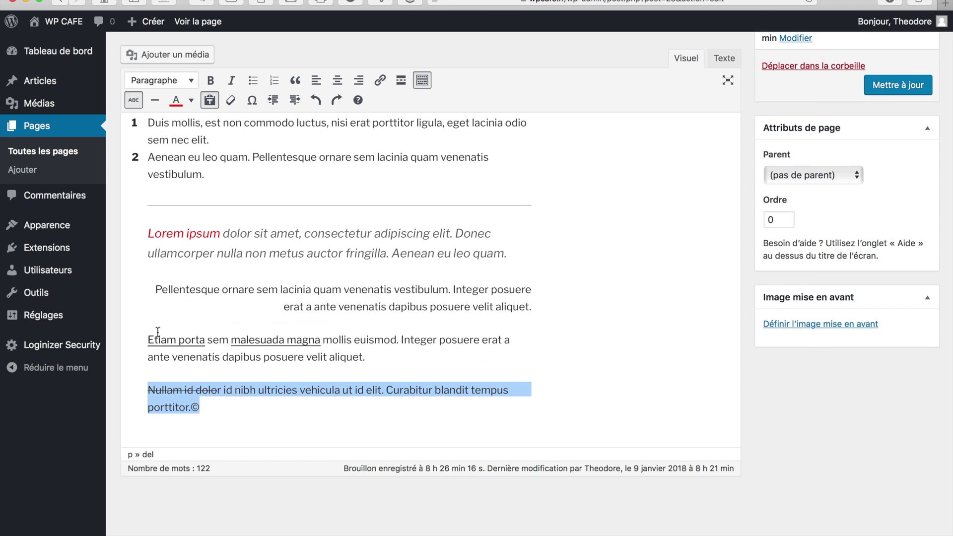
{"action": "left_click_drag", "start_coordinate": [140, 233], "coordinate": [315, 264]}
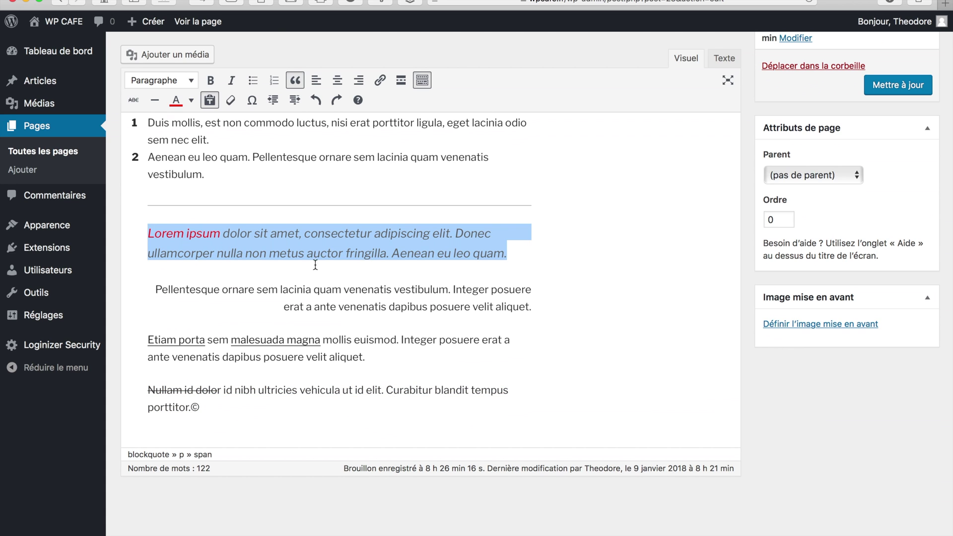
{"action": "left_click", "coordinate": [231, 102]}
Examine the page content's HTML source and return to the visual editing view.
{"action": "left_click", "coordinate": [723, 59]}
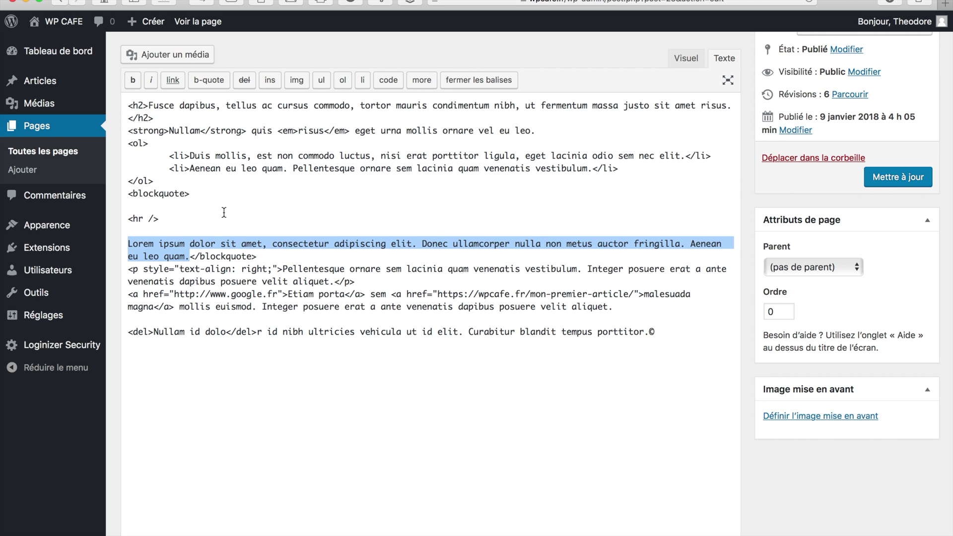
{"action": "left_click", "coordinate": [684, 60]}
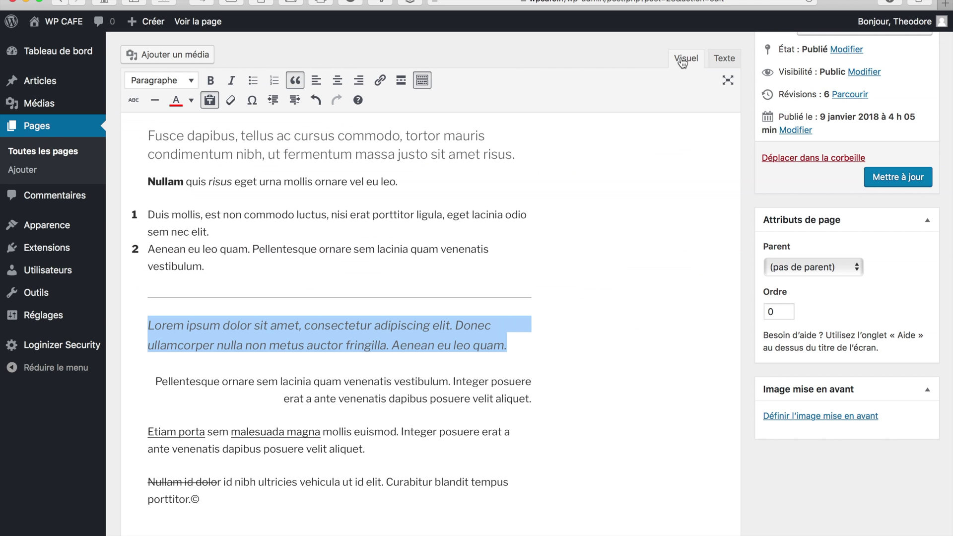